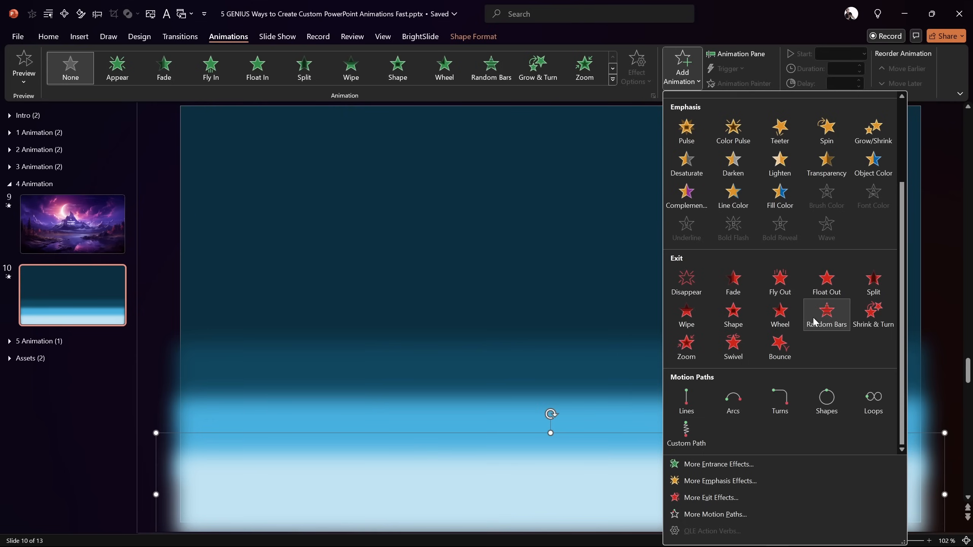
# Step: Give the pale blue bottom layer a short straight-line Lines motion path and show the Animation Pane
pyautogui.click(705, 402)
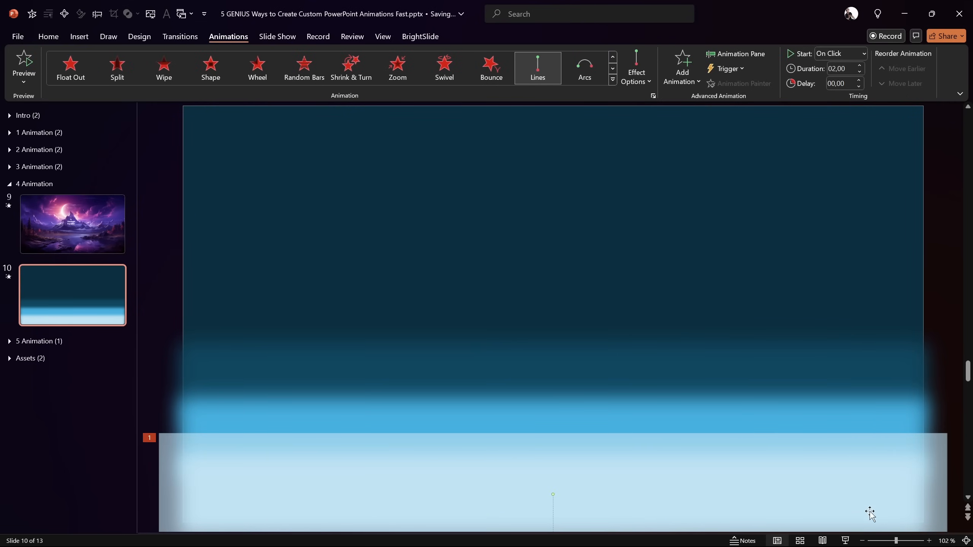
pyautogui.moveTo(896, 541); pyautogui.dragTo(889, 541)
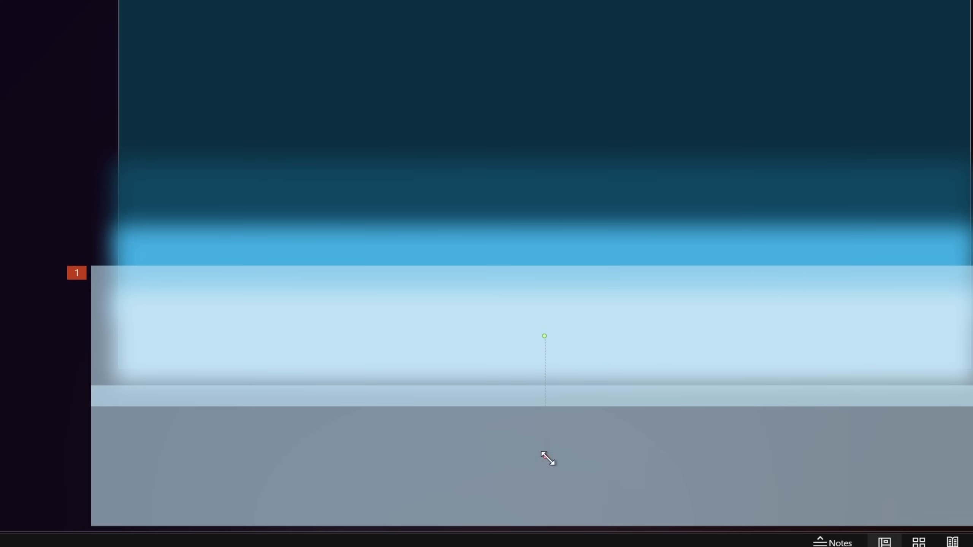
pyautogui.moveTo(544, 457); pyautogui.dragTo(547, 379)
pyautogui.moveTo(544, 458); pyautogui.dragTo(548, 373)
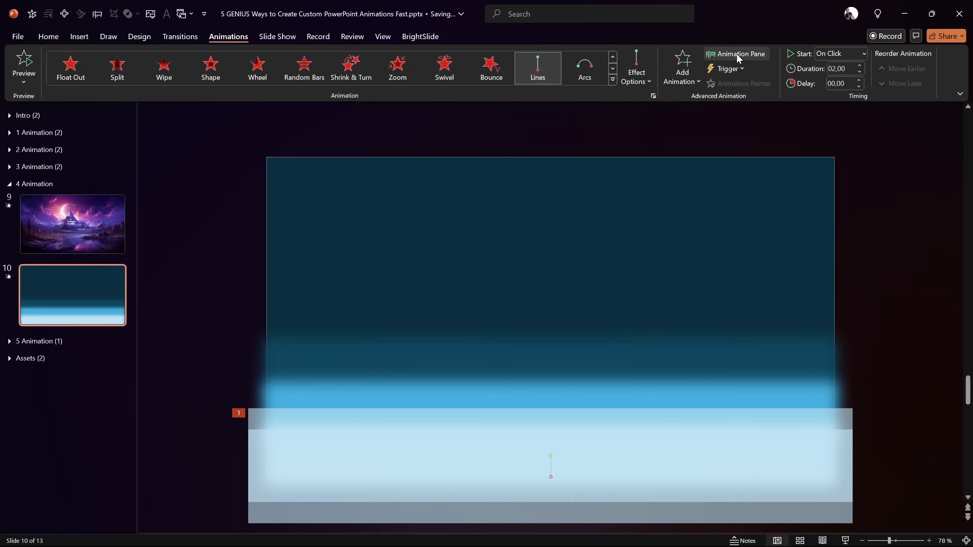
pyautogui.click(737, 54)
pyautogui.moveTo(798, 148); pyautogui.dragTo(818, 150)
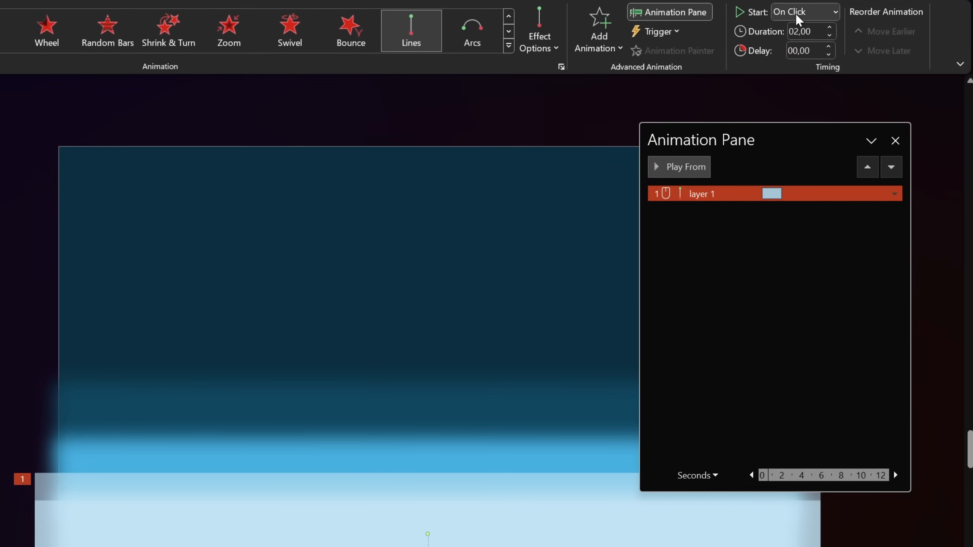
# Step: Set layer 1's motion to start With Previous with a 5-second duration
pyautogui.click(812, 15)
pyautogui.click(806, 49)
pyautogui.click(814, 32)
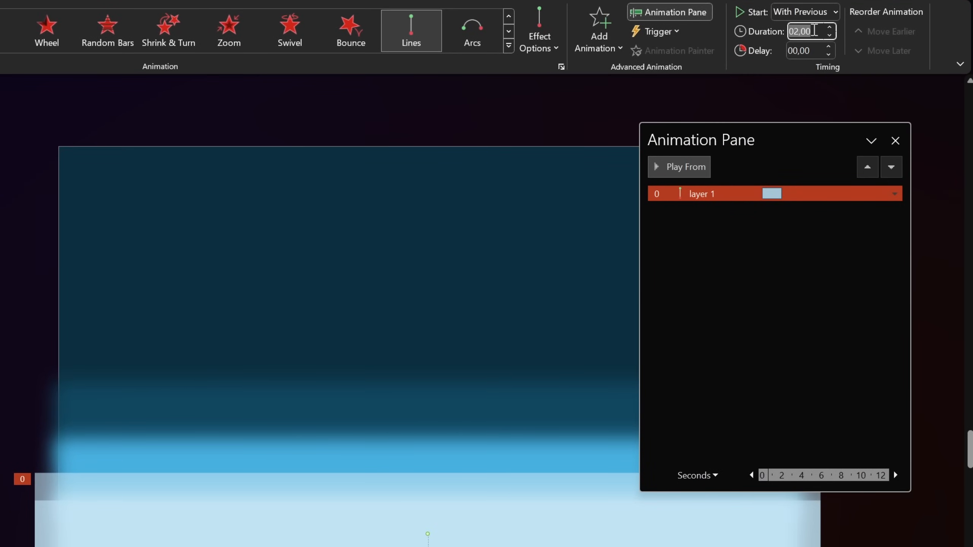
pyautogui.write('5')
pyautogui.press('Return')
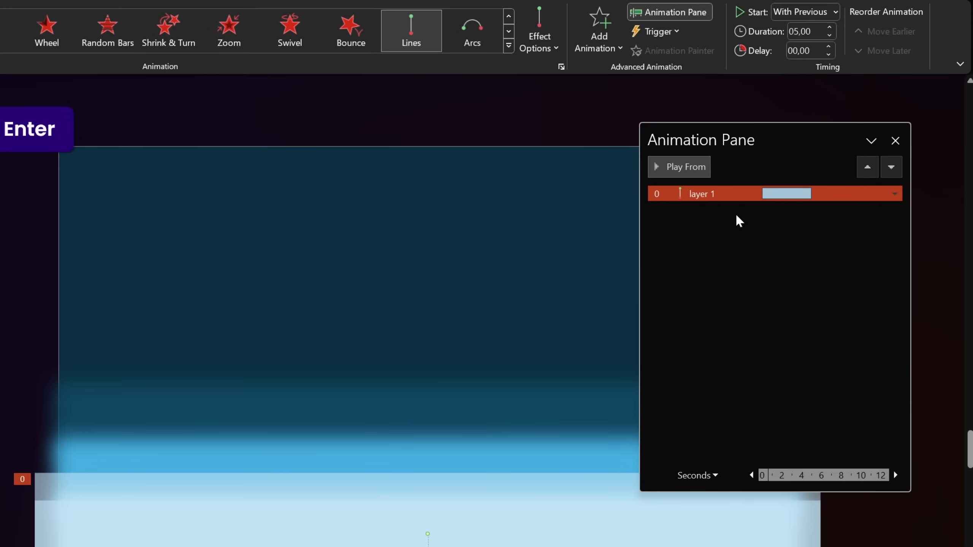
# Step: Give the motion 1-second smooth start and end, auto-reverse, and repeat until end of slide
pyautogui.doubleClick(701, 193)
pyautogui.moveTo(706, 241); pyautogui.dragTo(681, 228)
pyautogui.click(736, 314)
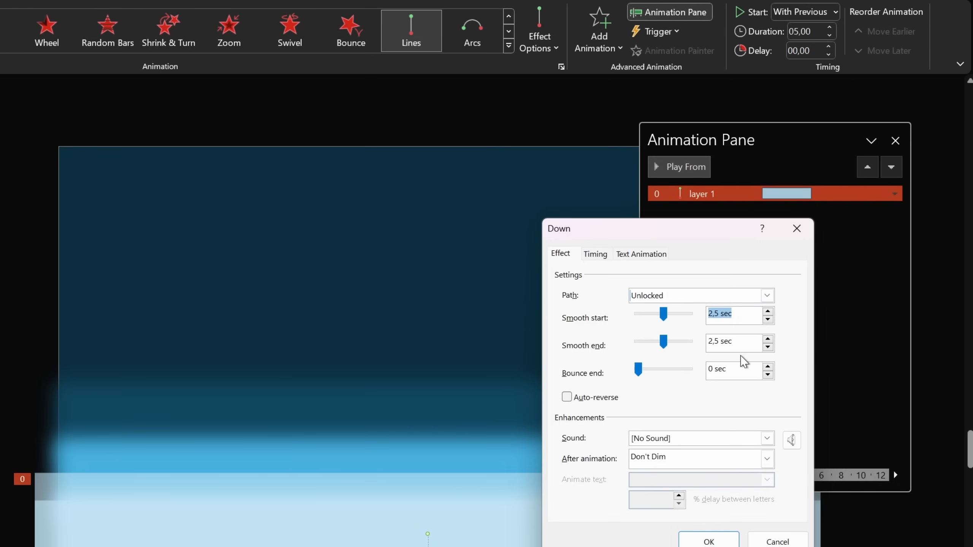
pyautogui.write('1')
pyautogui.press('Tab')
pyautogui.write('1')
pyautogui.press('Tab')
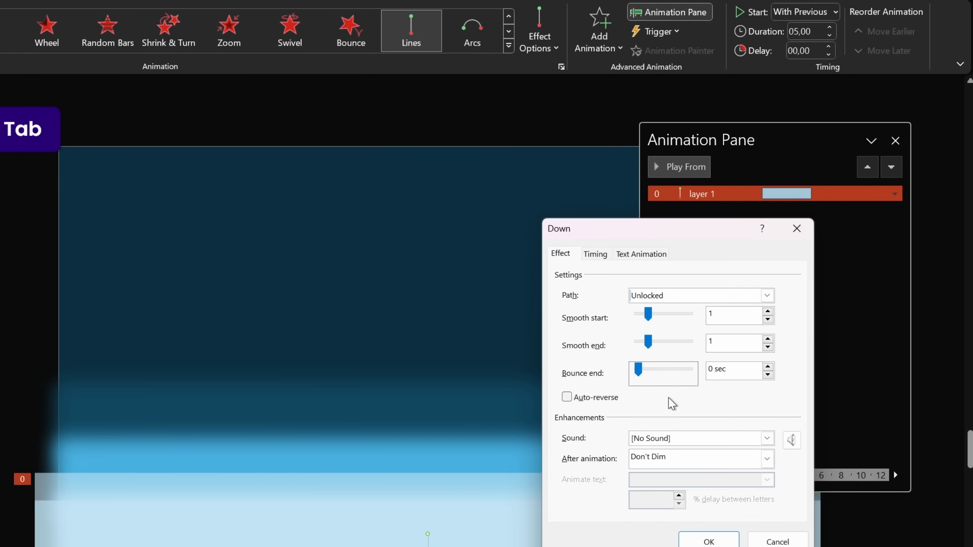
pyautogui.click(574, 403)
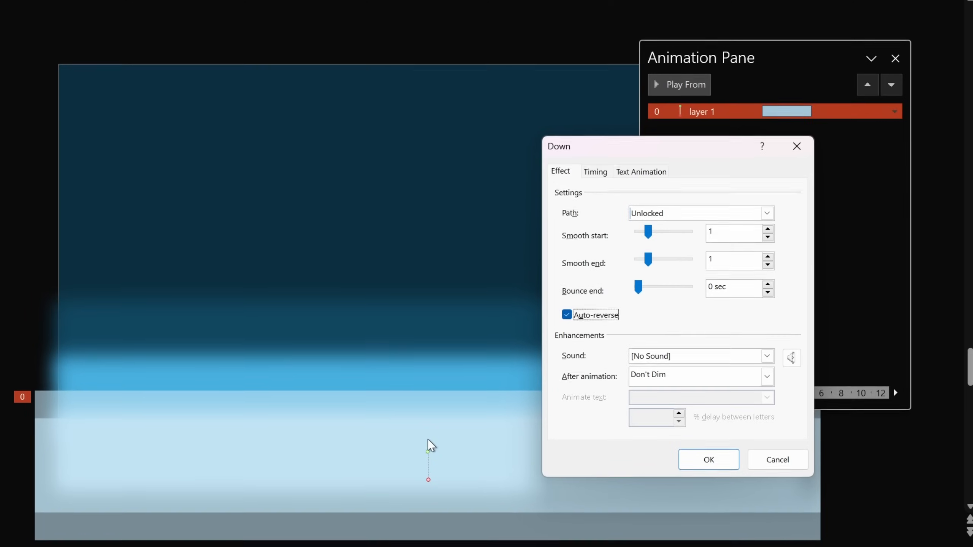
pyautogui.click(595, 168)
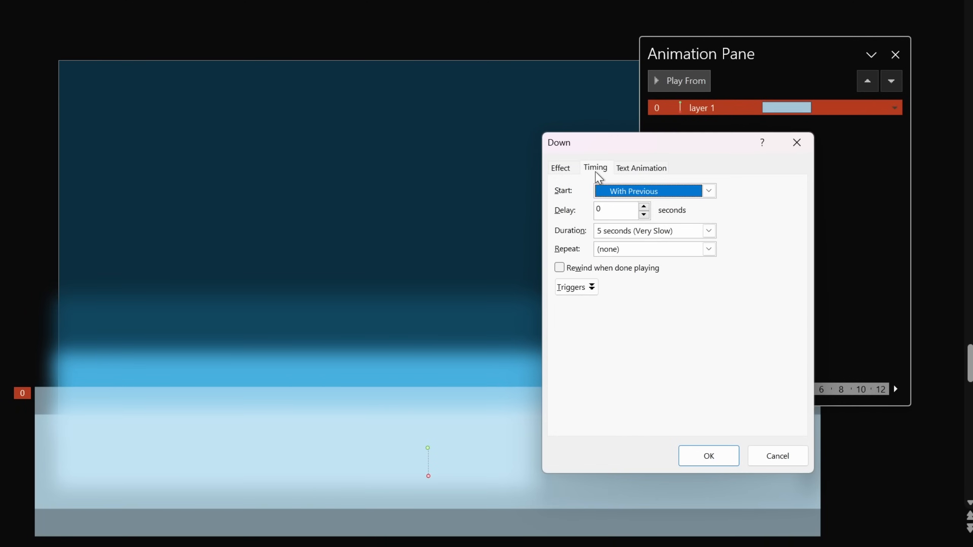
pyautogui.click(708, 249)
pyautogui.click(641, 336)
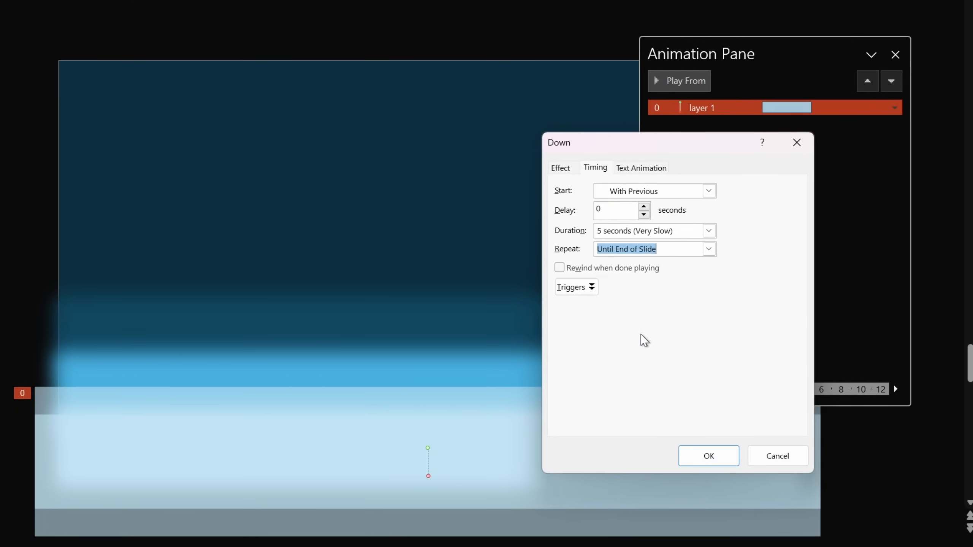
pyautogui.click(713, 456)
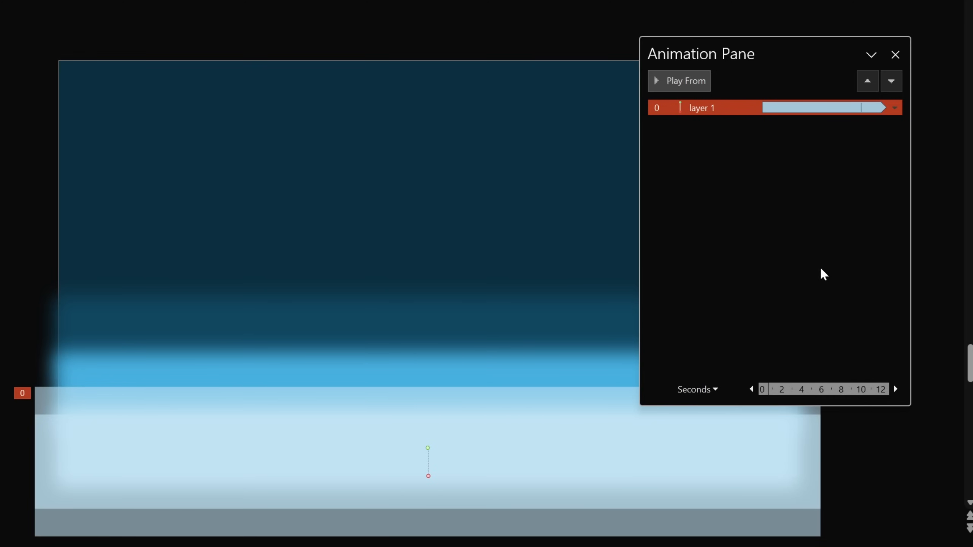
# Step: Preview all the slide's animations, then select the pale blue bottom layer
pyautogui.click(819, 254)
pyautogui.click(682, 82)
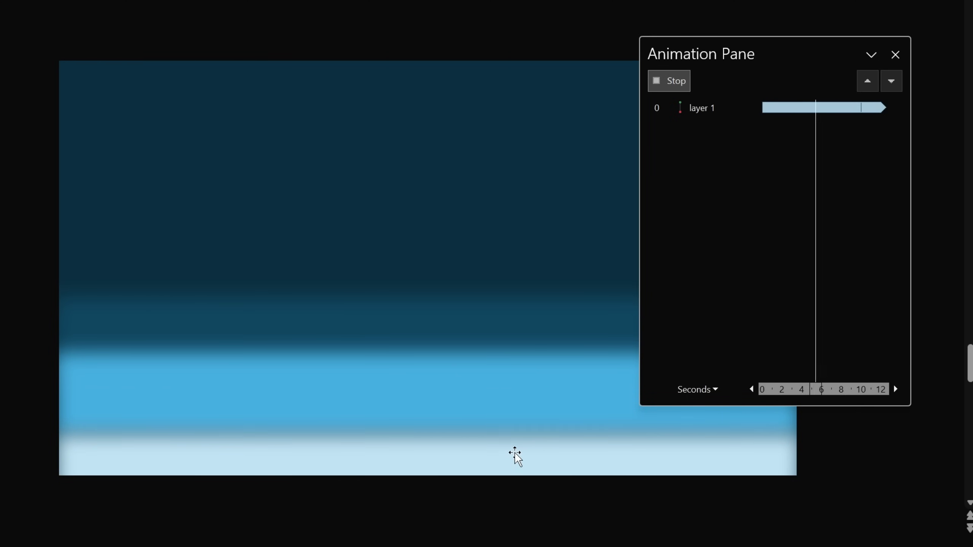
pyautogui.click(681, 83)
pyautogui.click(523, 444)
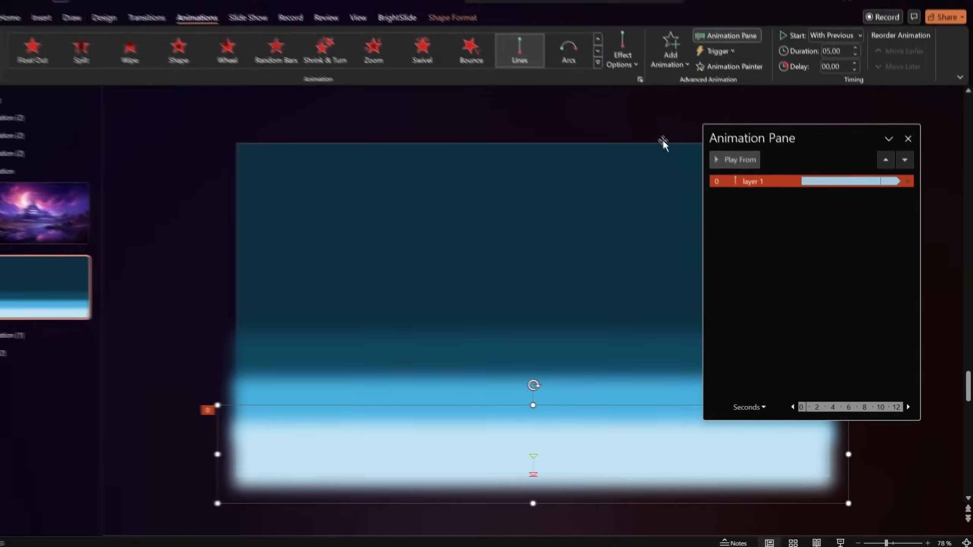
# Step: Add a Grow/Shrink pulse to layer 1, starting With Previous and lasting 5 seconds
pyautogui.click(677, 81)
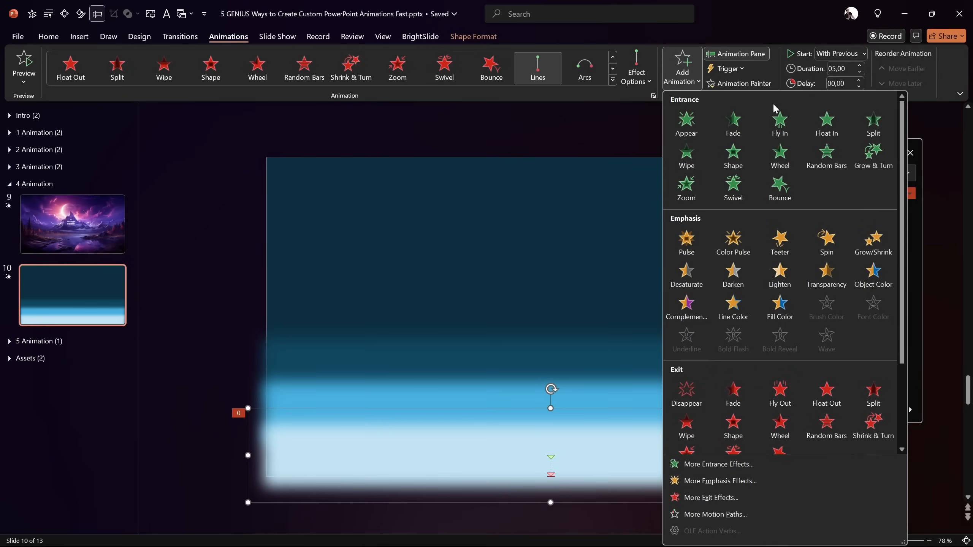
pyautogui.click(868, 245)
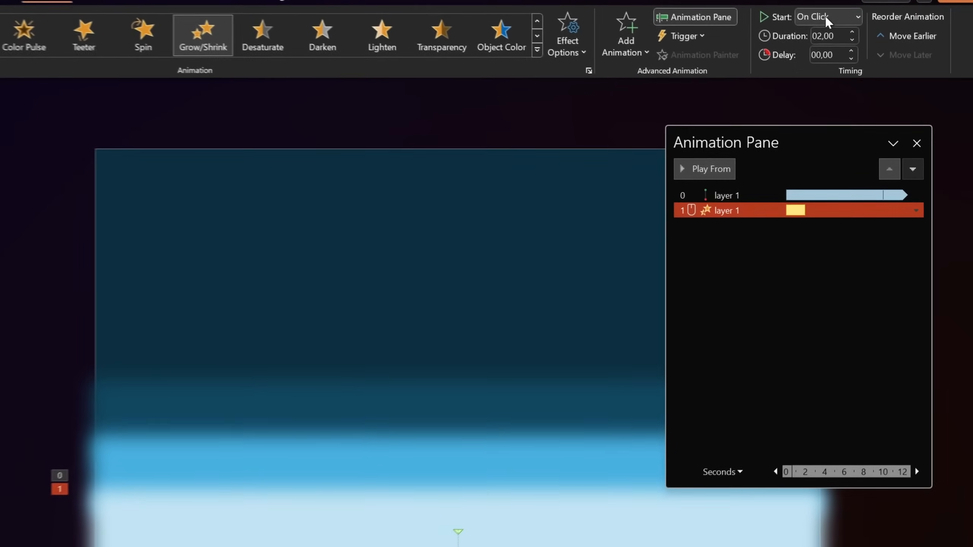
pyautogui.click(828, 17)
pyautogui.click(829, 52)
pyautogui.click(839, 37)
pyautogui.write('5')
pyautogui.press('Return')
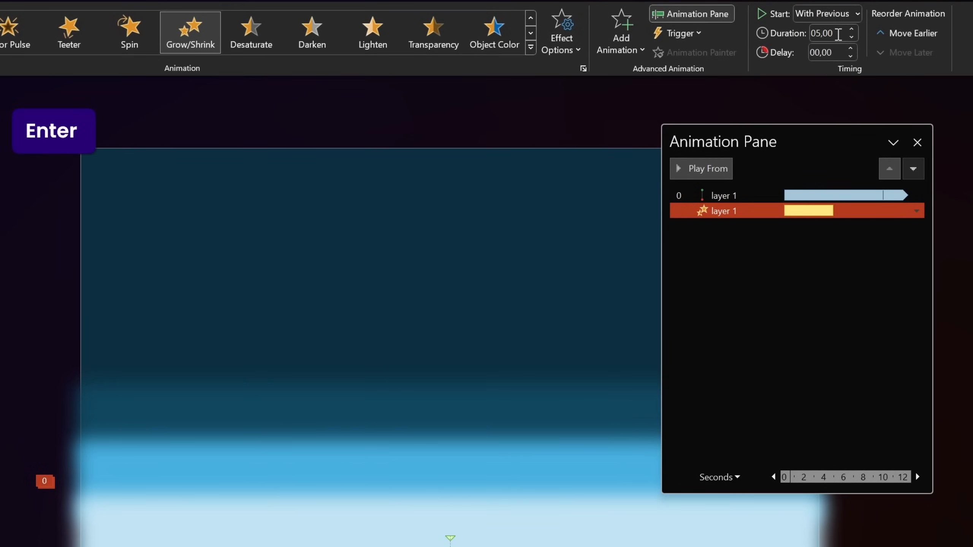
# Step: Set the pulse to a 175% custom size with 1-second smooth start and end, auto-reversing
pyautogui.doubleClick(720, 211)
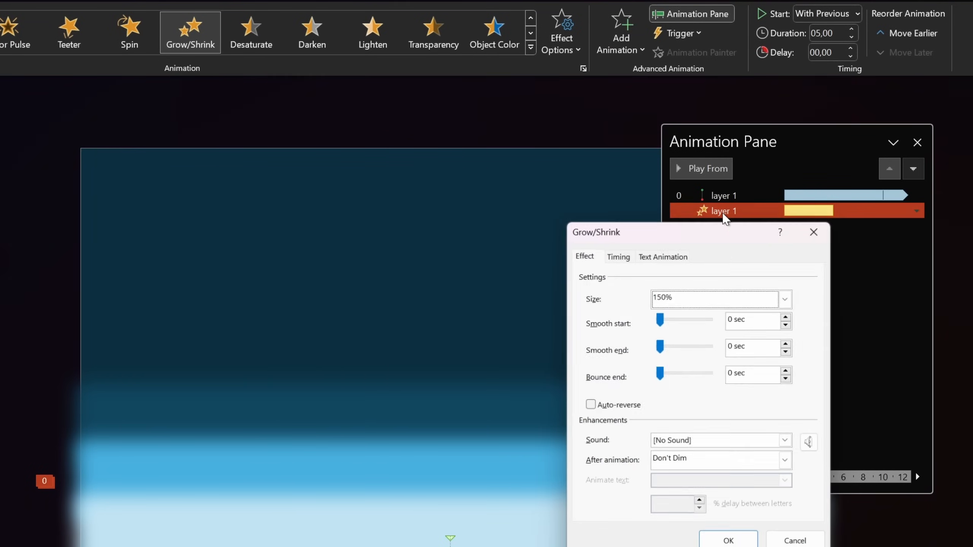
pyautogui.moveTo(715, 234); pyautogui.dragTo(529, 196)
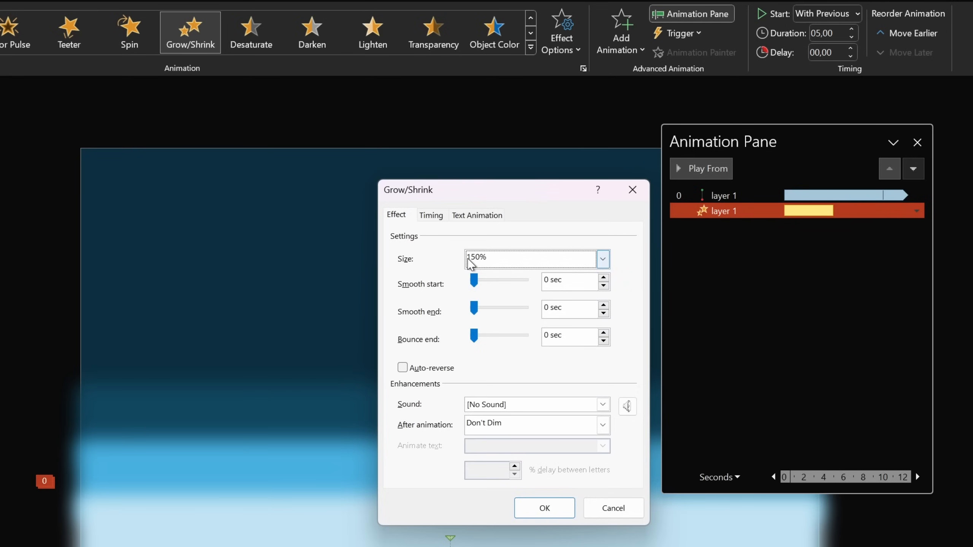
pyautogui.click(600, 266)
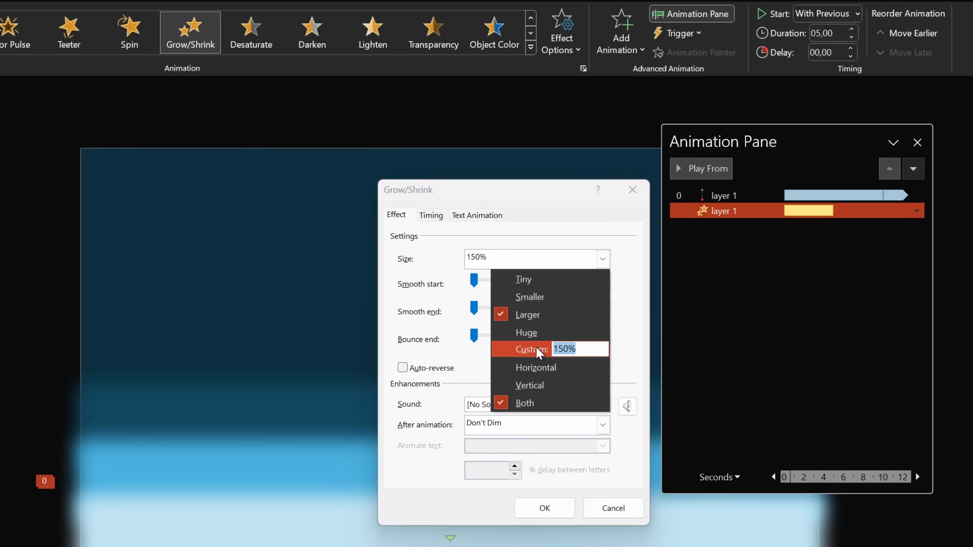
pyautogui.write('1')
pyautogui.press('Return')
pyautogui.click(574, 283)
pyautogui.write('1')
pyautogui.click(570, 307)
pyautogui.write('1')
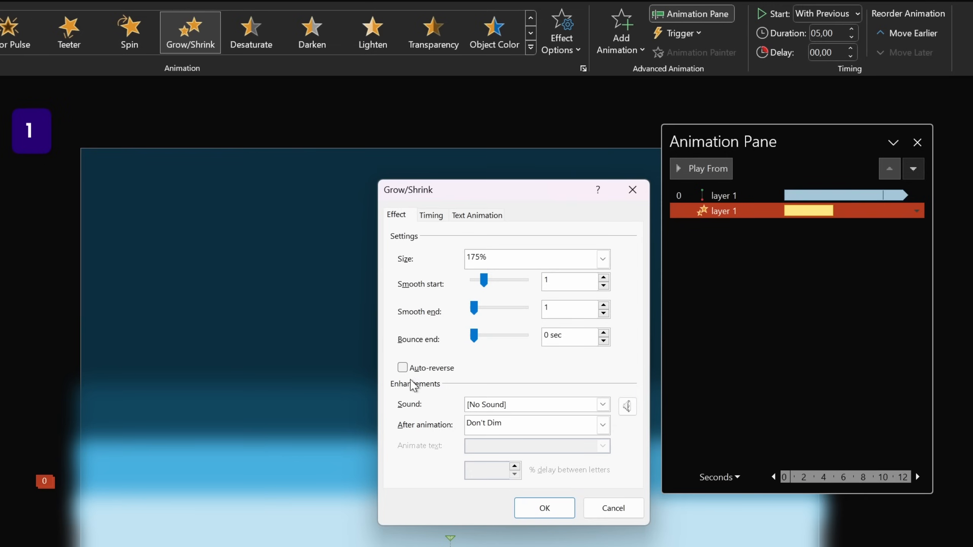
pyautogui.click(402, 368)
# Step: Make the Grow/Shrink pulse repeat until the end of the slide
pyautogui.click(432, 215)
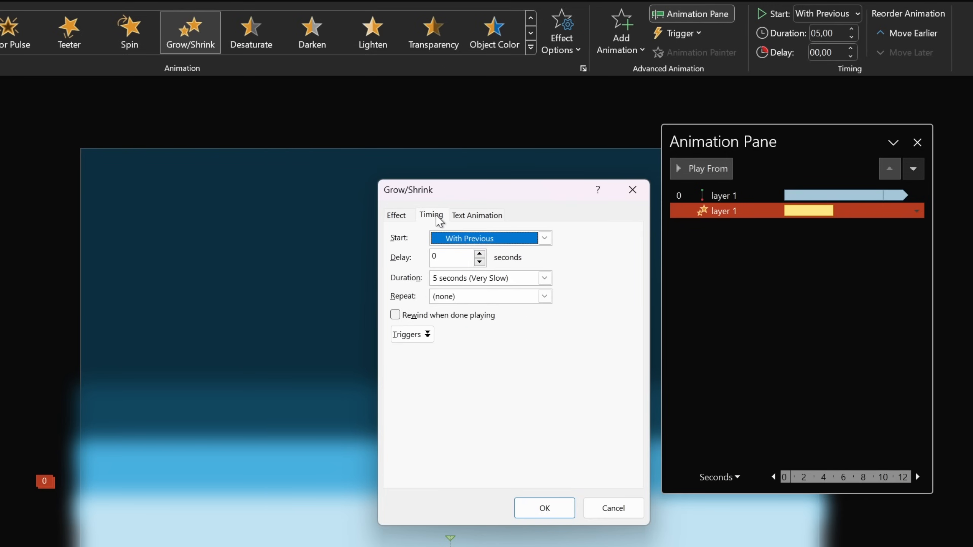
pyautogui.click(544, 296)
pyautogui.click(490, 384)
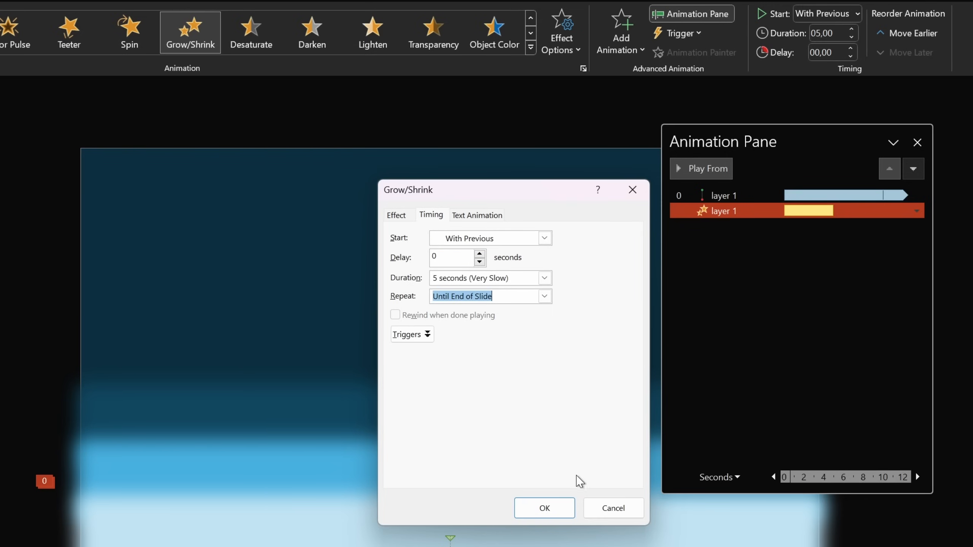
pyautogui.click(544, 508)
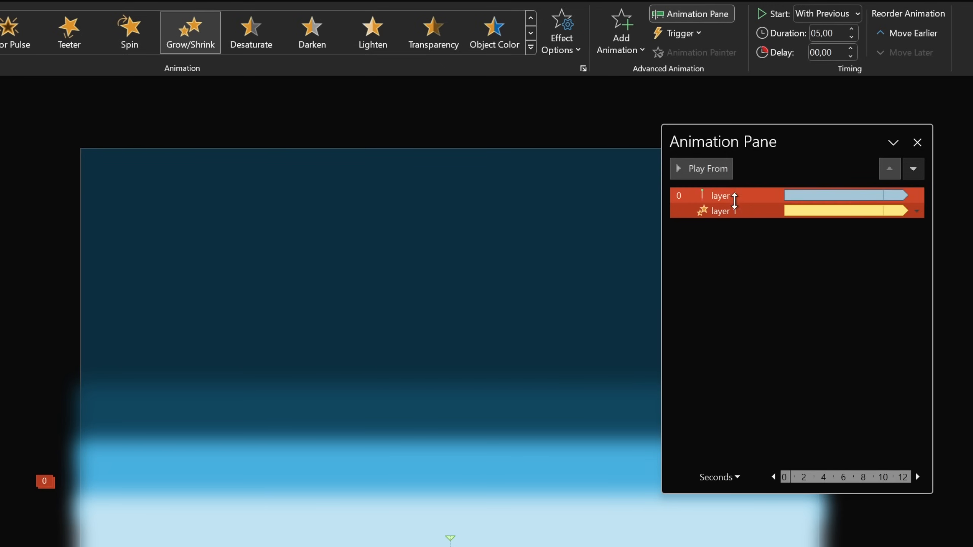
# Step: Recheck the Grow/Shrink options and preview layer 1's animations
pyautogui.click(730, 195)
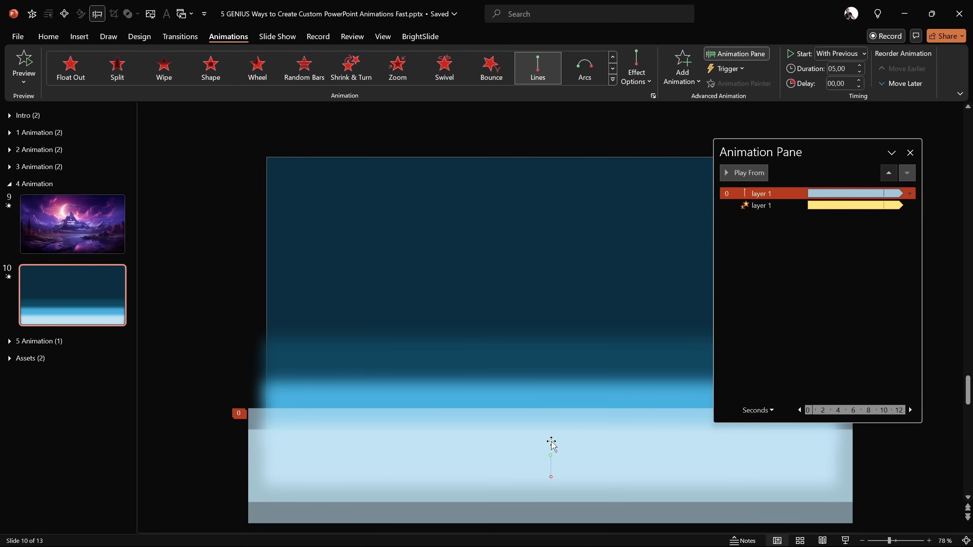
pyautogui.doubleClick(760, 206)
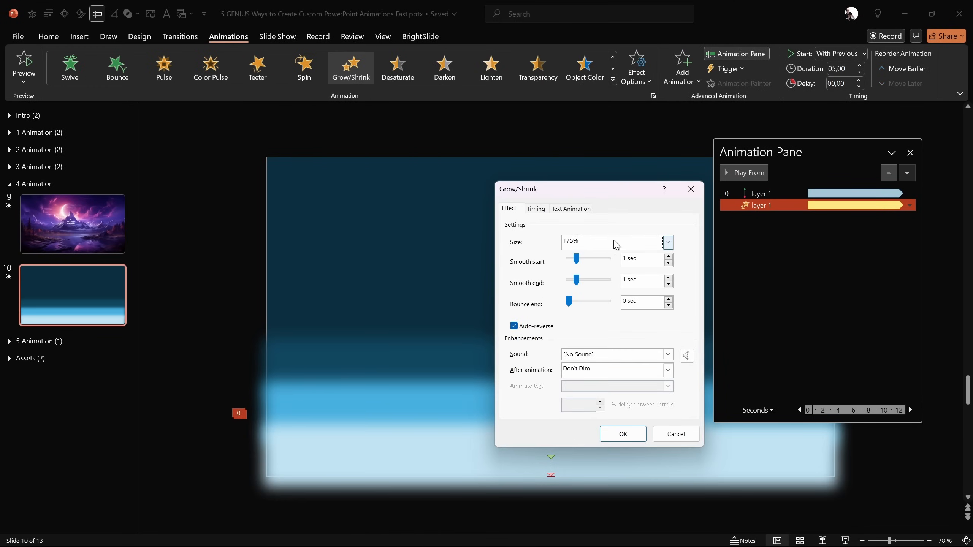
pyautogui.click(690, 189)
pyautogui.click(759, 193)
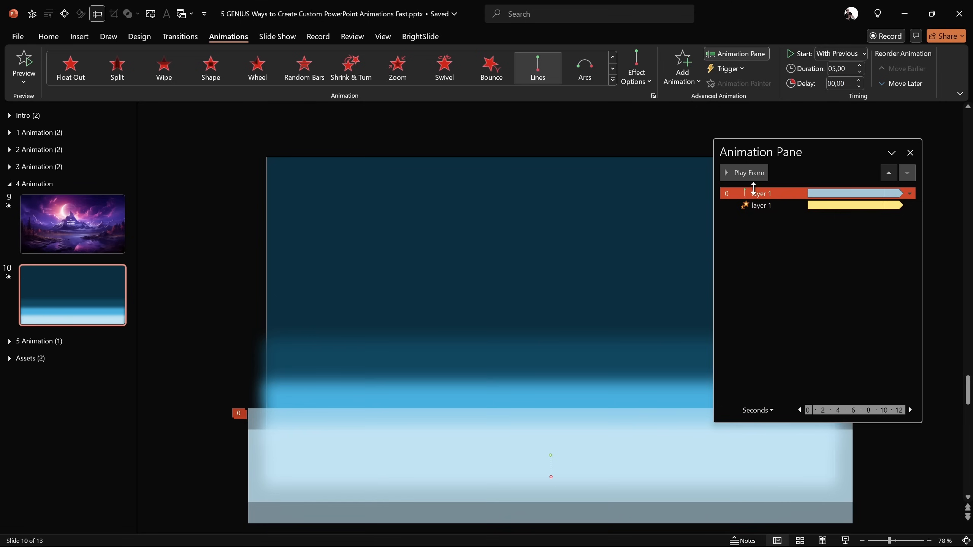
pyautogui.click(745, 172)
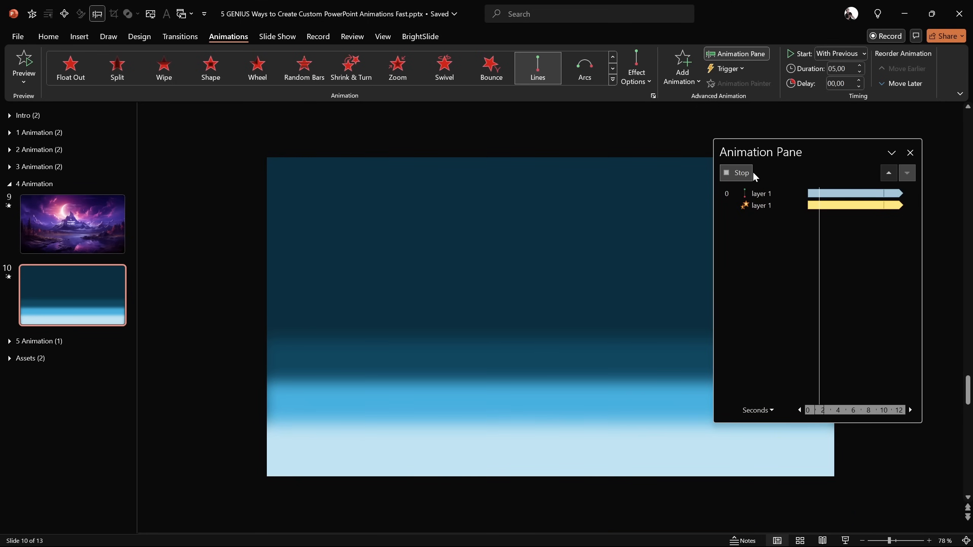
pyautogui.click(746, 174)
# Step: Select the pale blue layer and narrow and reposition the Animation Pane
pyautogui.click(630, 387)
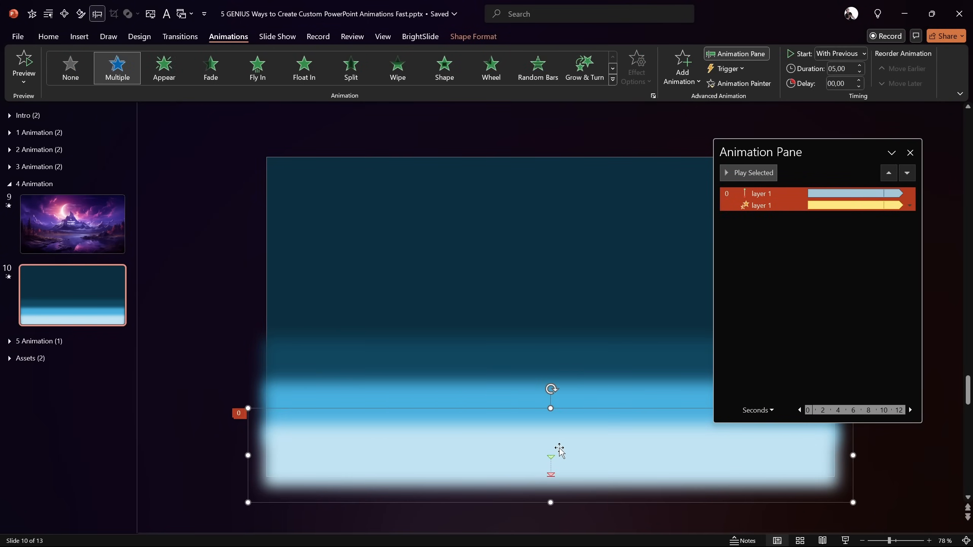
pyautogui.moveTo(805, 149); pyautogui.dragTo(864, 144)
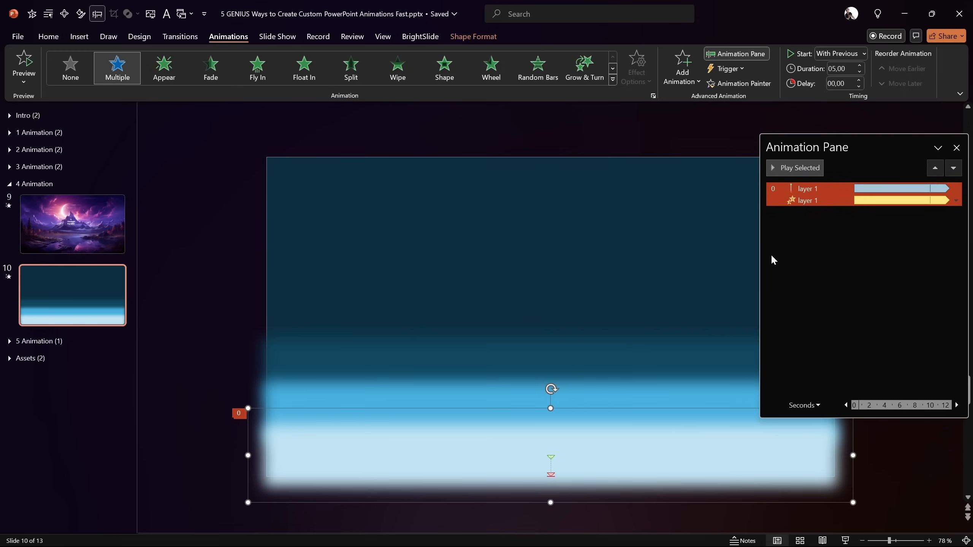
pyautogui.moveTo(762, 256); pyautogui.dragTo(815, 257)
pyautogui.moveTo(891, 144); pyautogui.dragTo(848, 146)
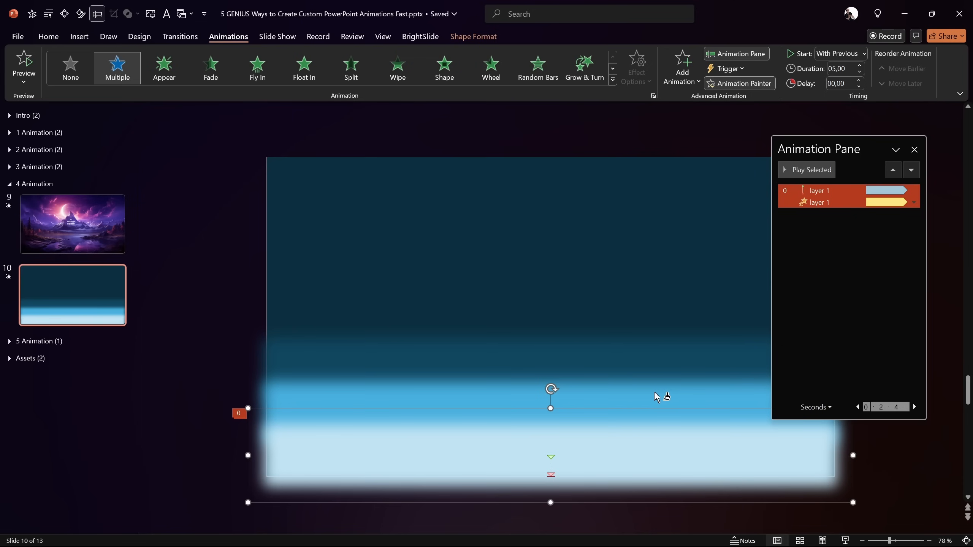
# Step: Paint layer 1's motion and pulse animations onto layers 2, 3 and 4
pyautogui.click(643, 401)
pyautogui.click(646, 354)
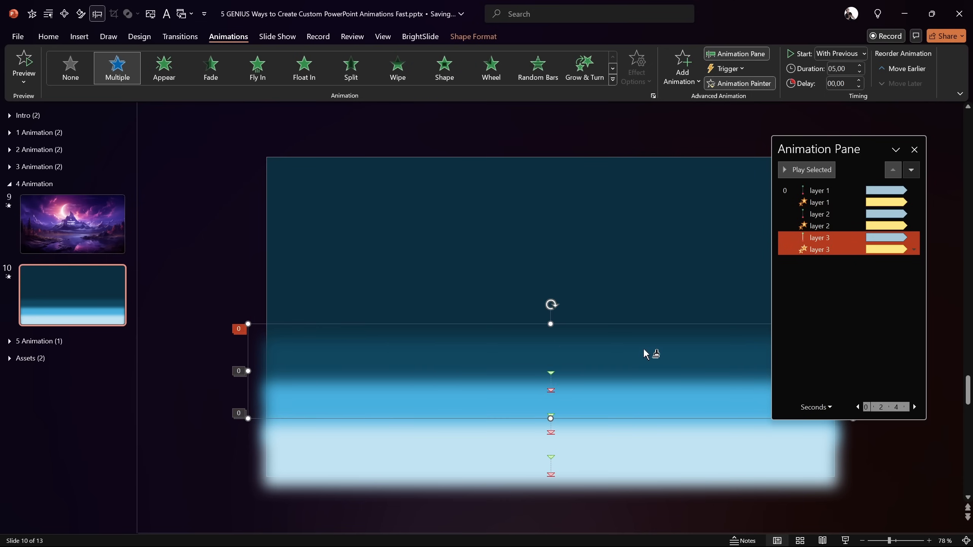
pyautogui.click(654, 250)
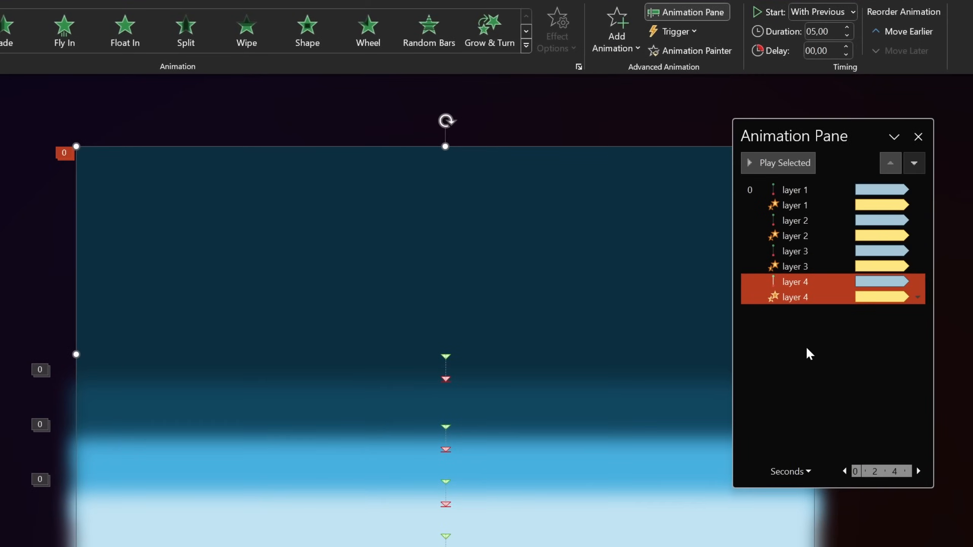
pyautogui.click(828, 315)
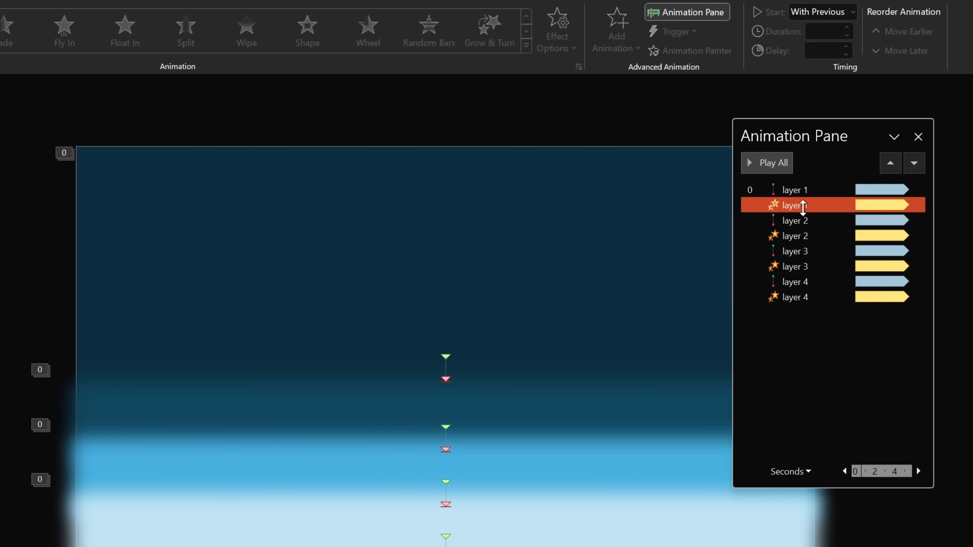
pyautogui.doubleClick(801, 206)
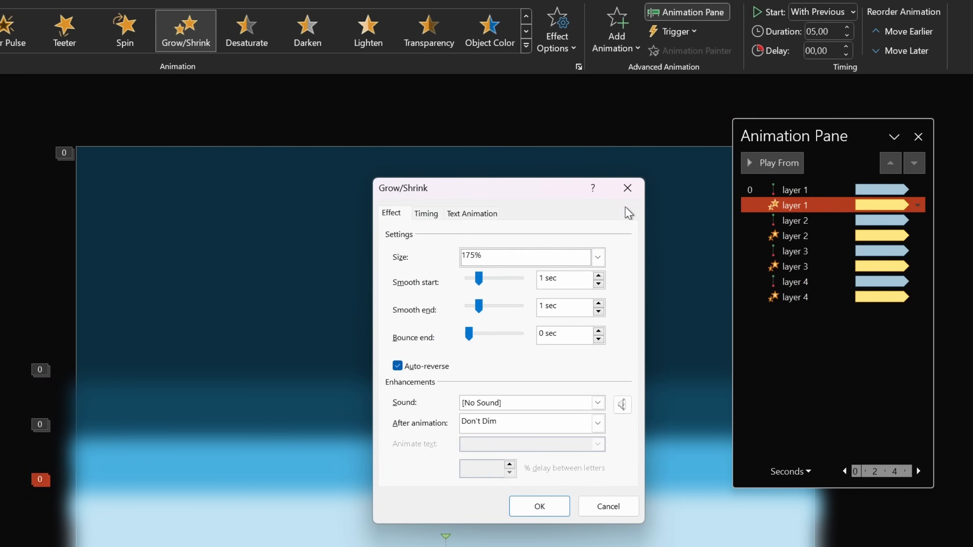
pyautogui.click(627, 187)
# Step: Set layer 2's Grow/Shrink pulse to a 150% custom size
pyautogui.click(811, 235)
pyautogui.doubleClick(811, 240)
pyautogui.click(598, 257)
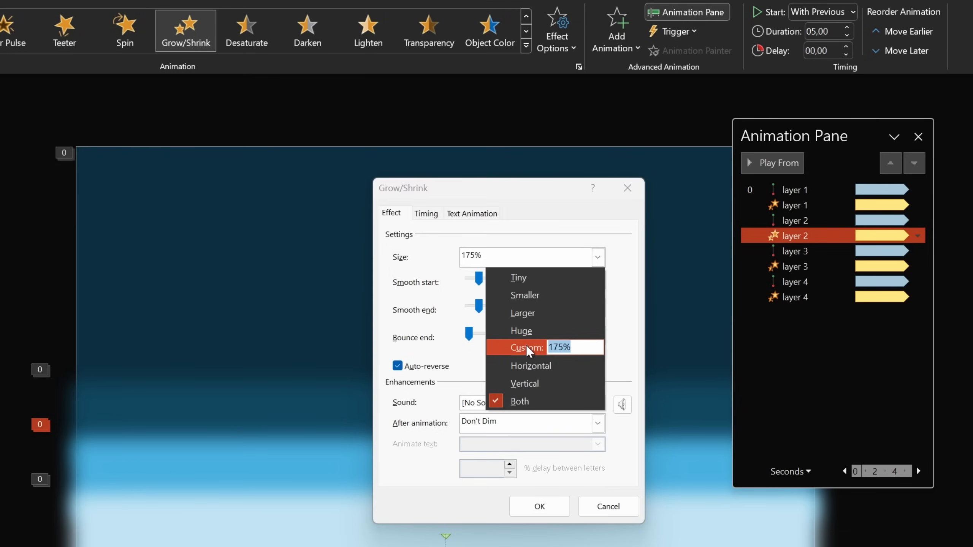
pyautogui.write('150')
pyautogui.press('Return')
pyautogui.click(560, 498)
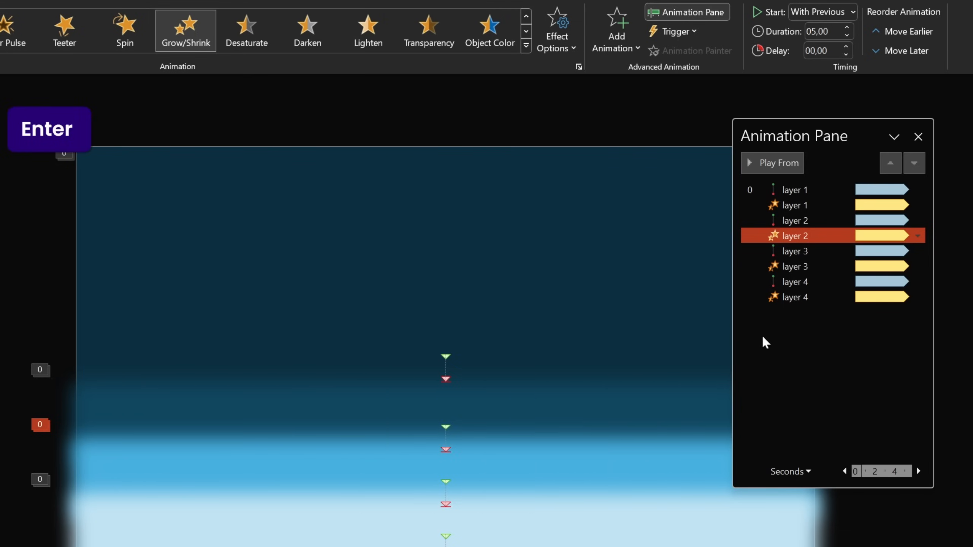
# Step: Set layer 3's Grow/Shrink pulse to a 125% custom size
pyautogui.doubleClick(757, 267)
pyautogui.click(598, 257)
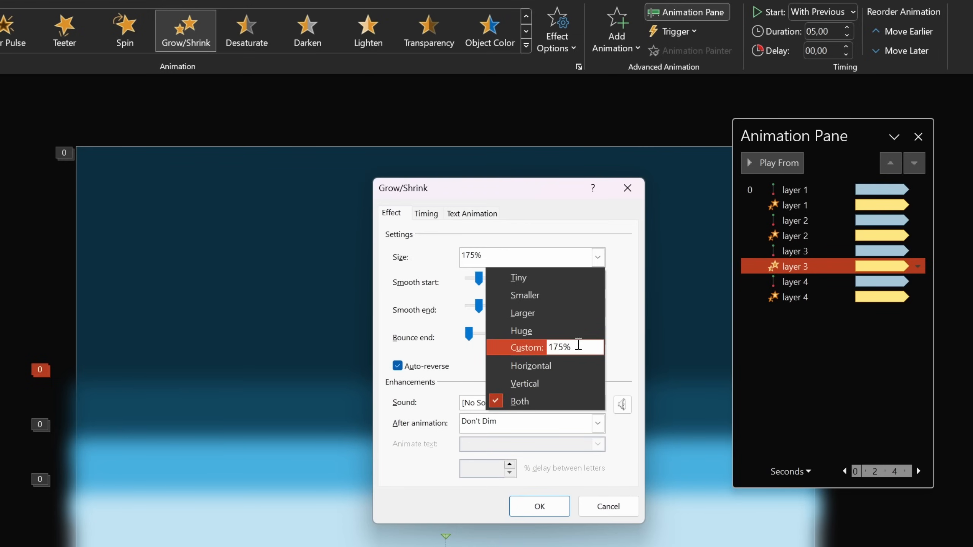
pyautogui.write('125')
pyautogui.press('Return')
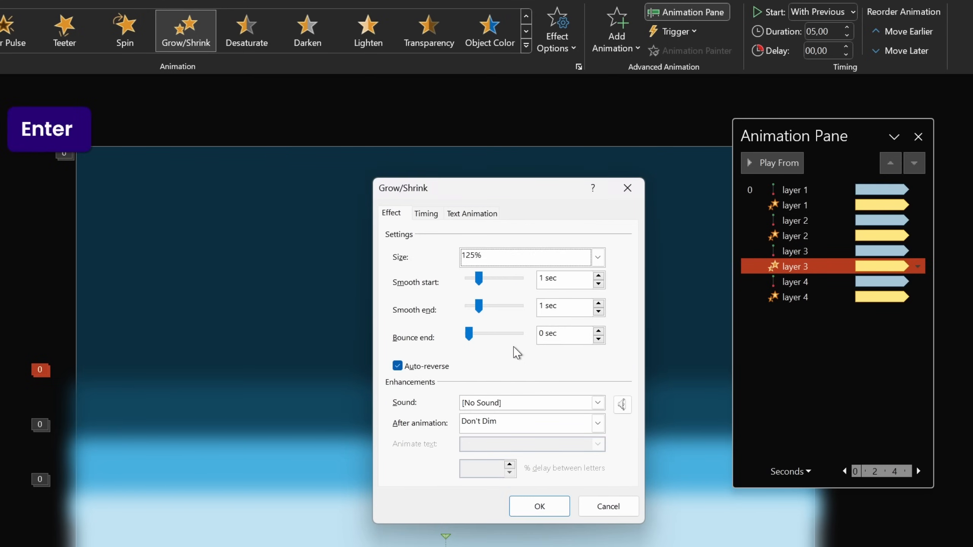
pyautogui.click(567, 511)
# Step: Set layer 4's pulse to 110% and close the Animation Pane
pyautogui.doubleClick(799, 297)
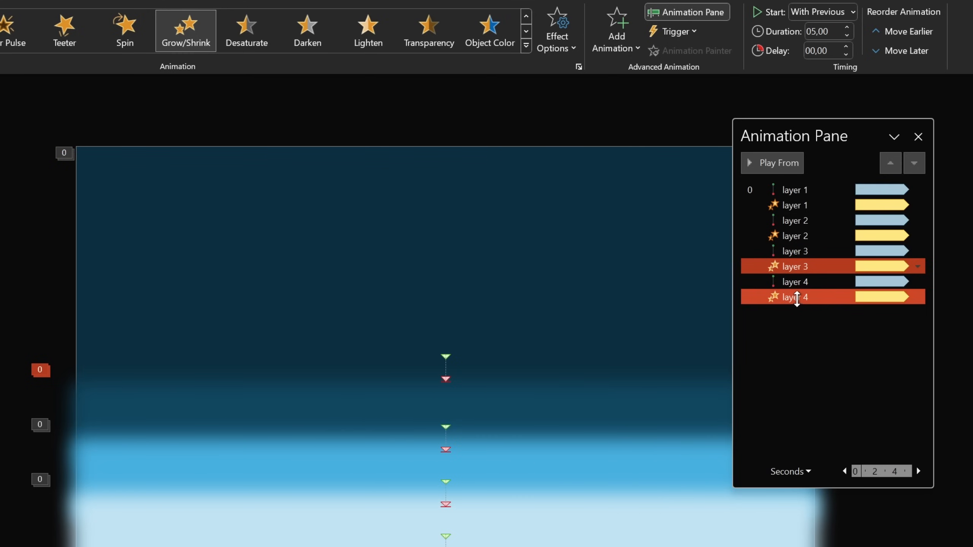
pyautogui.click(580, 257)
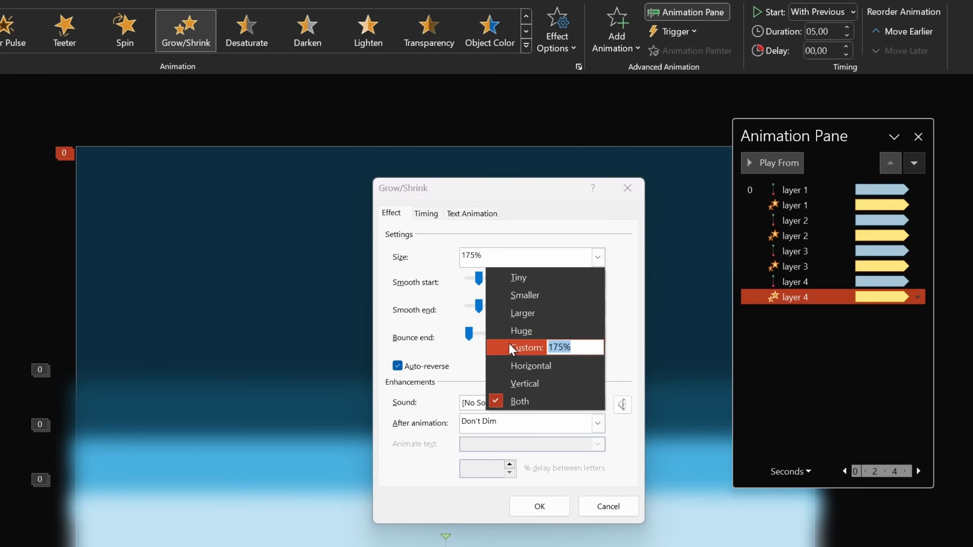
pyautogui.write('110')
pyautogui.press('Return')
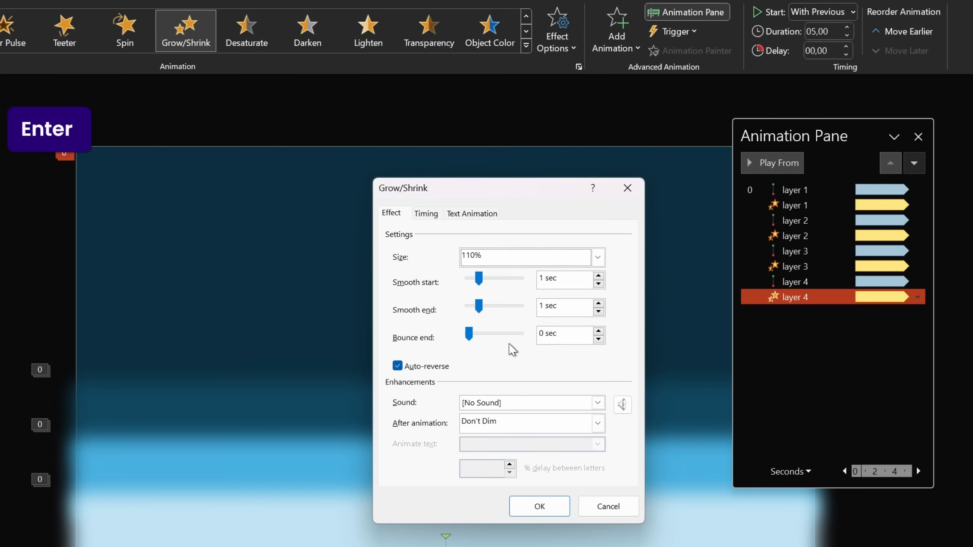
pyautogui.click(563, 510)
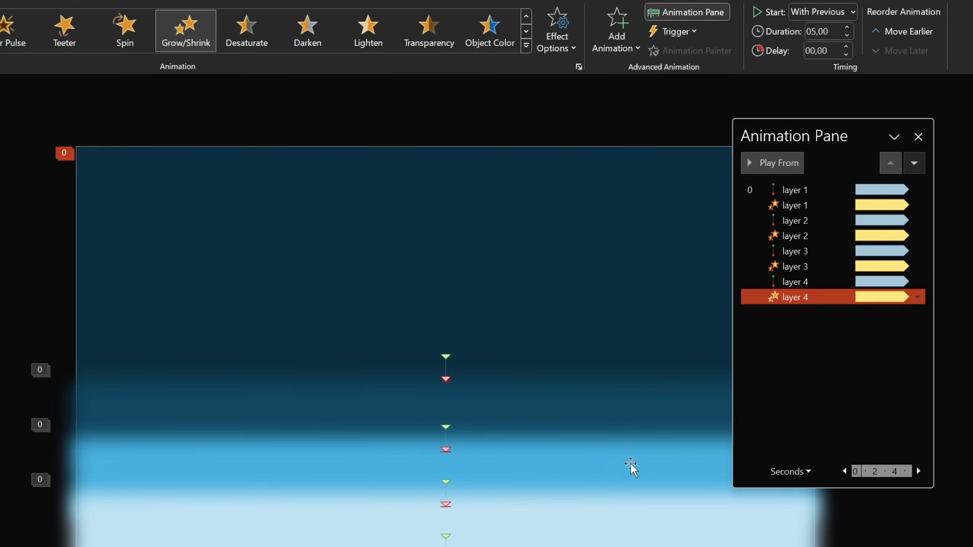
pyautogui.click(918, 137)
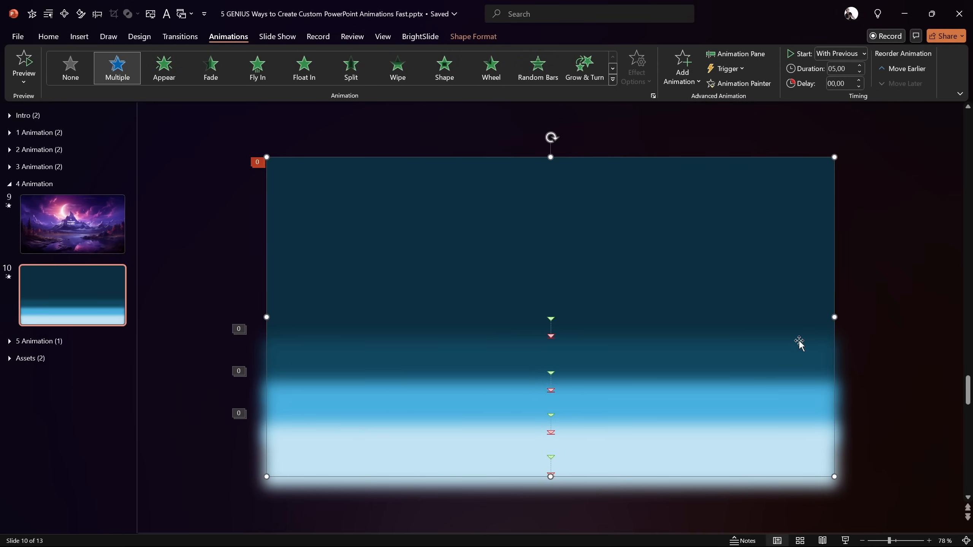
# Step: Select all four glow layers and give them Slide background fill
pyautogui.keyDown('shift'); pyautogui.click(769, 358); pyautogui.keyUp('shift')
pyautogui.keyDown('shift'); pyautogui.click(767, 403); pyautogui.keyUp('shift')
pyautogui.keyDown('shift'); pyautogui.click(761, 475); pyautogui.keyUp('shift')
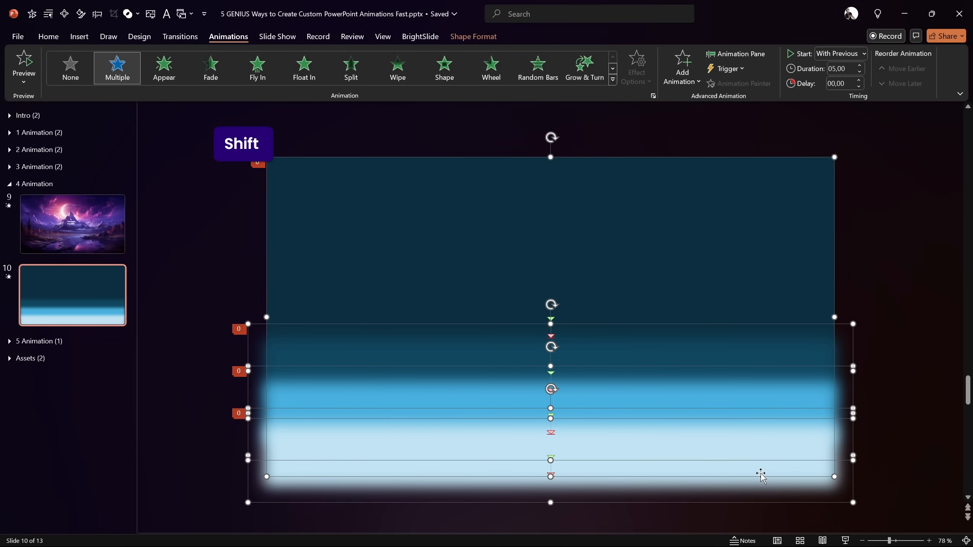
pyautogui.rightClick(755, 451)
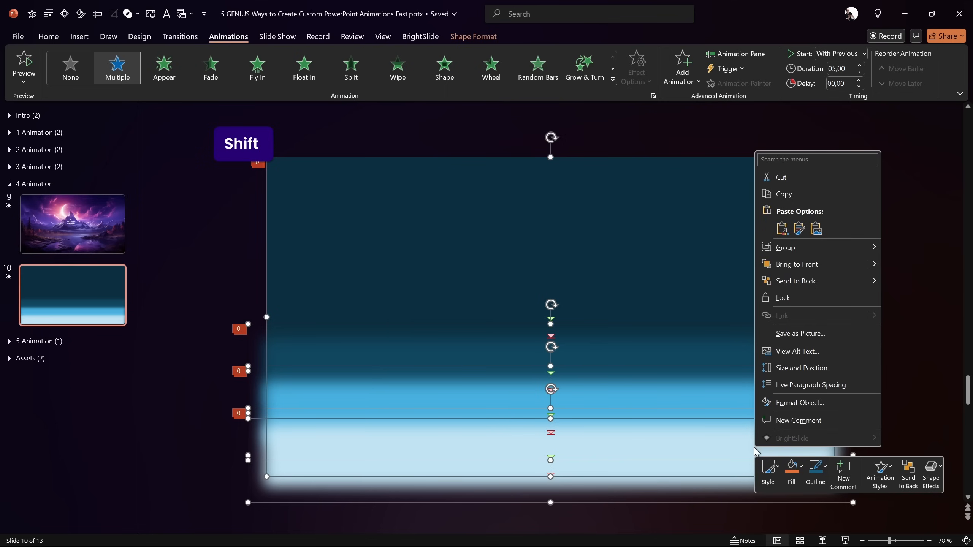
pyautogui.click(781, 402)
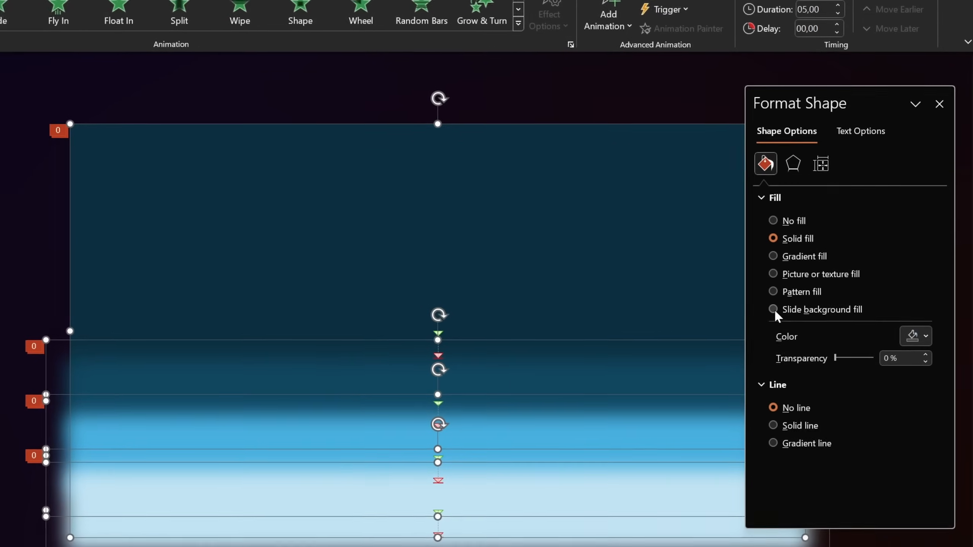
pyautogui.click(810, 300)
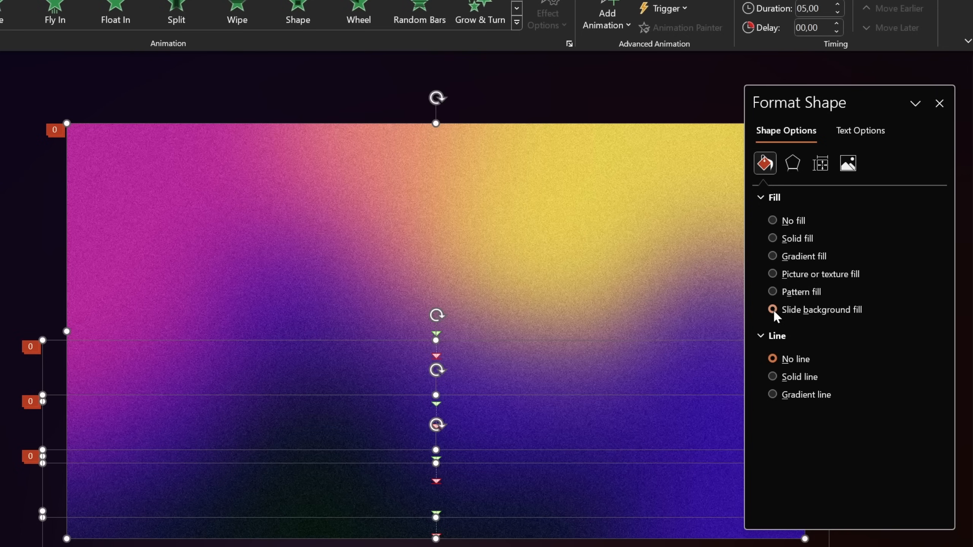
# Step: Close the Format Background panel and reopen the Animation Pane
pyautogui.click(690, 71)
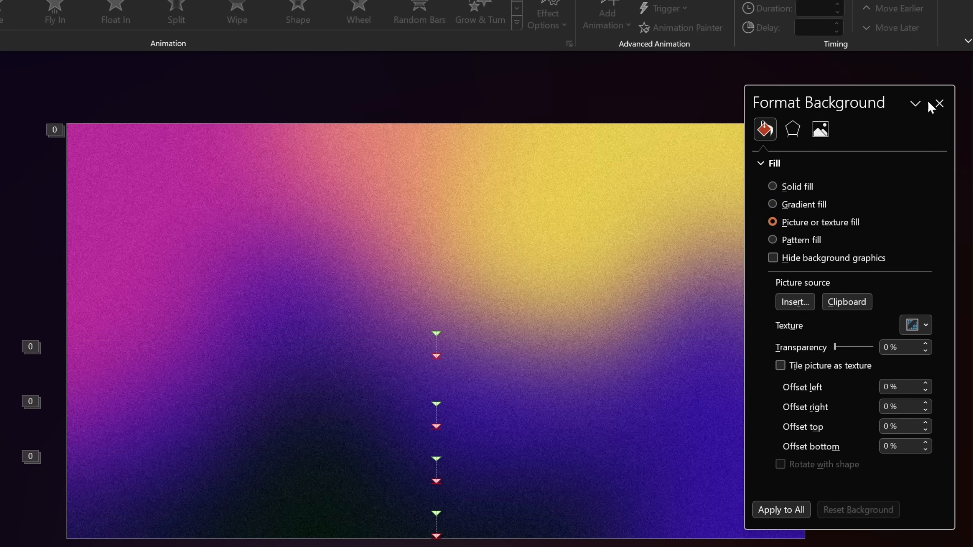
pyautogui.click(939, 103)
pyautogui.click(733, 61)
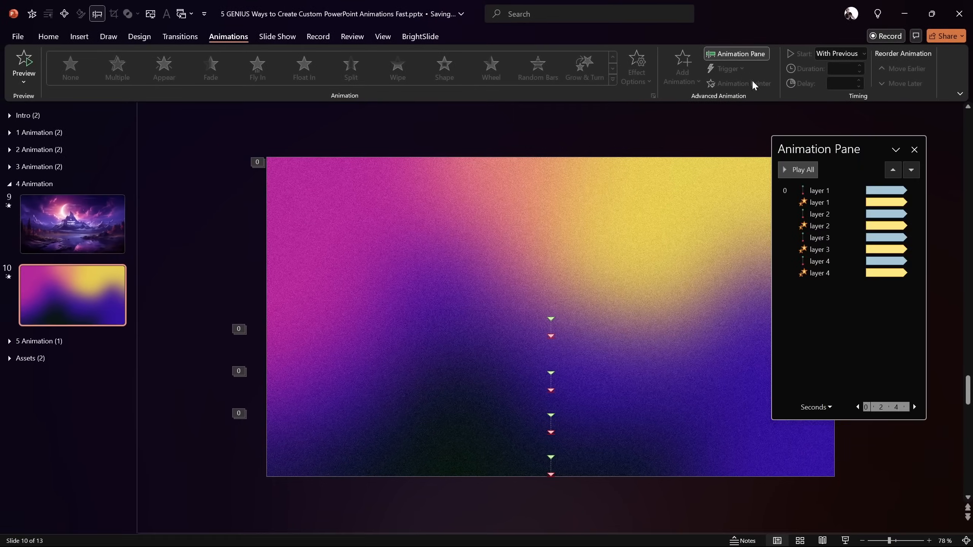
# Step: Copy slide 9's mountain-lake background onto slide 10 with Format Painter
pyautogui.click(797, 169)
pyautogui.click(94, 231)
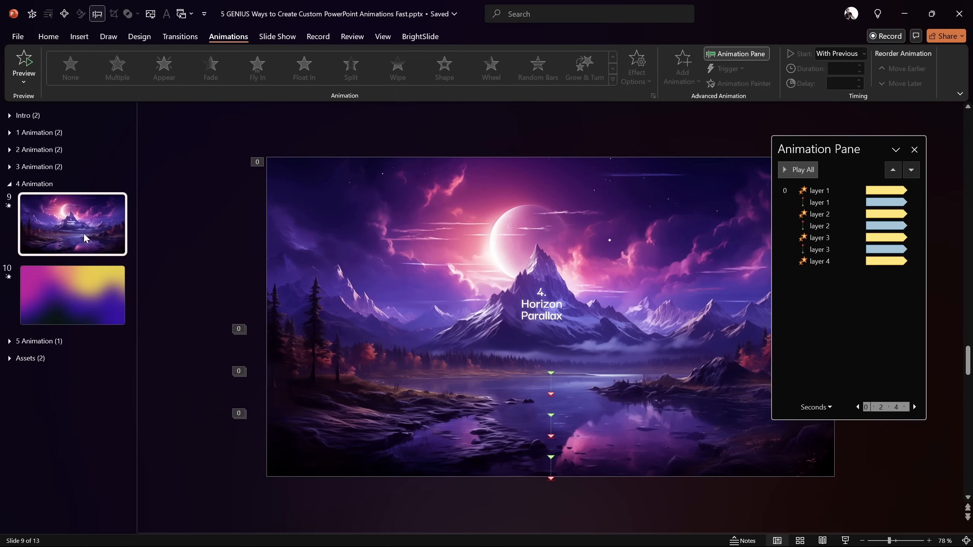
pyautogui.click(49, 38)
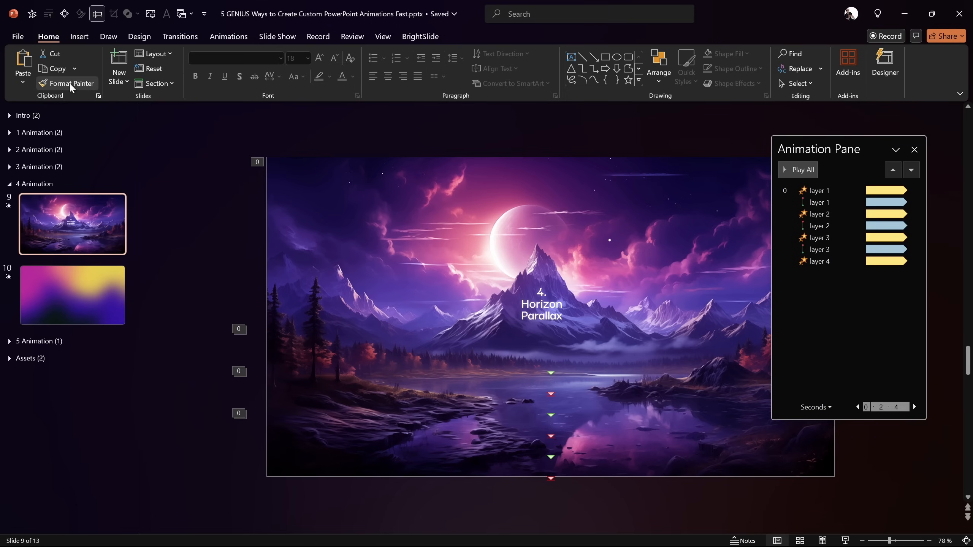
pyautogui.click(98, 306)
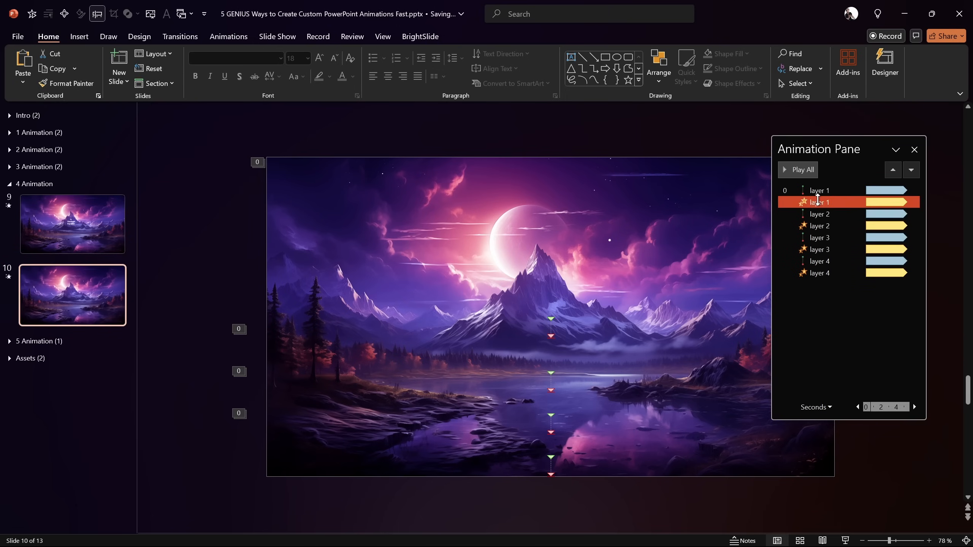
# Step: Preview slide 10's animations, close the Animation Pane, and run it as a slide show
pyautogui.click(809, 170)
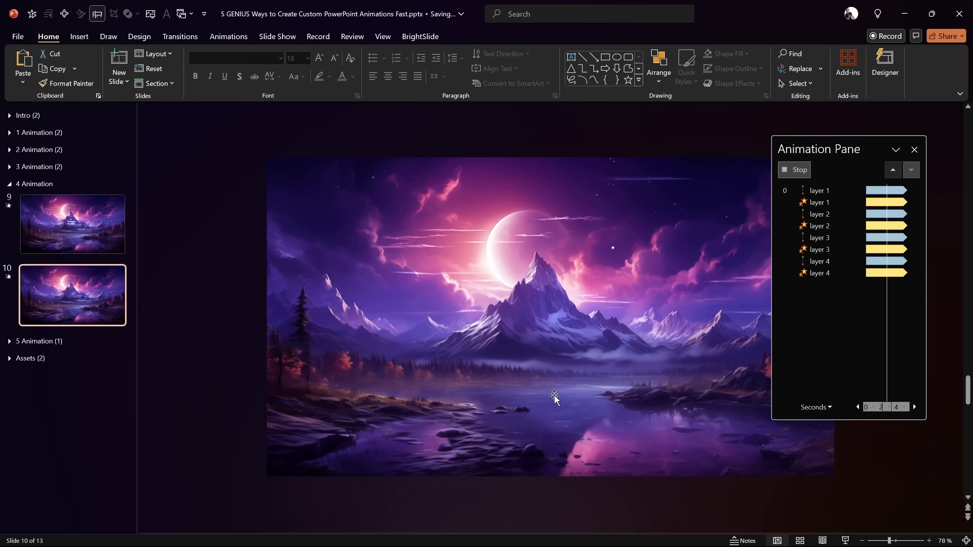
pyautogui.click(806, 169)
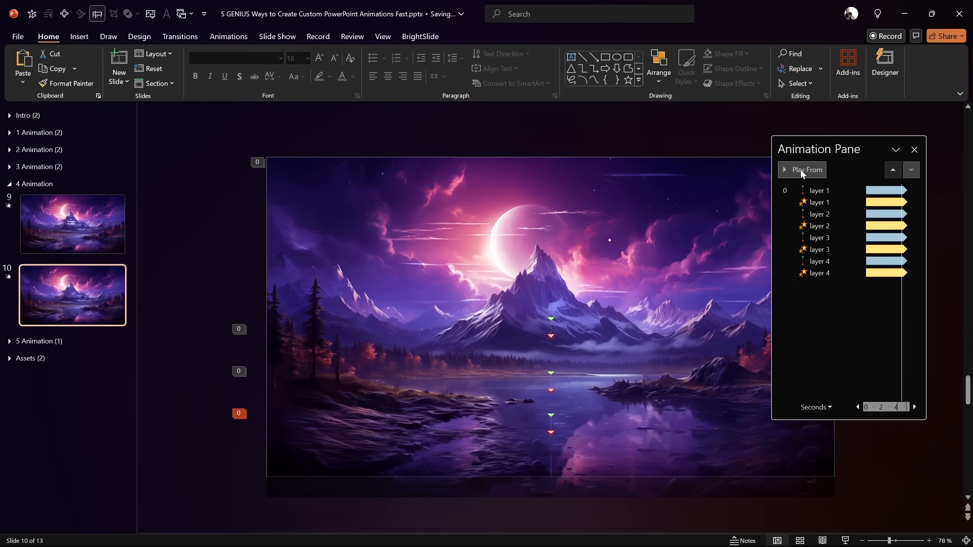
pyautogui.click(914, 149)
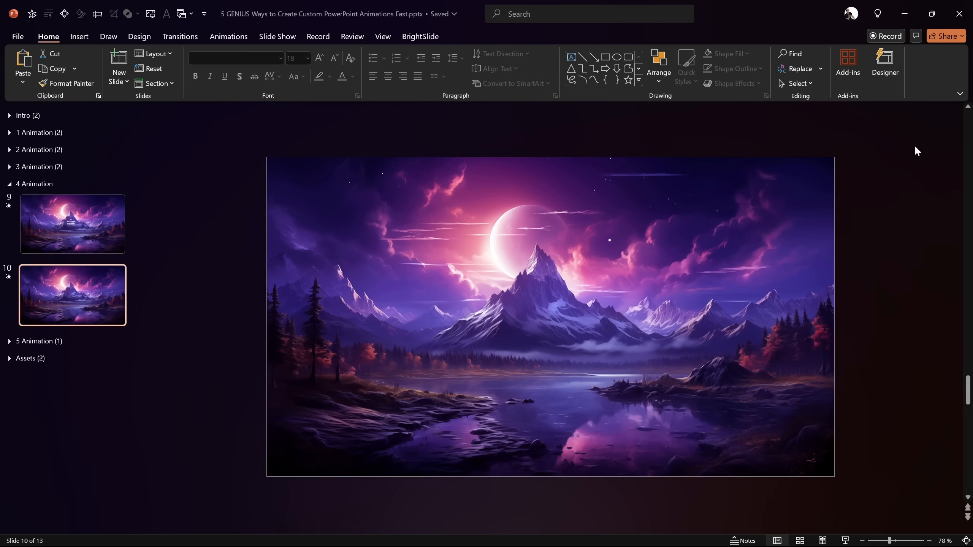
pyautogui.click(845, 540)
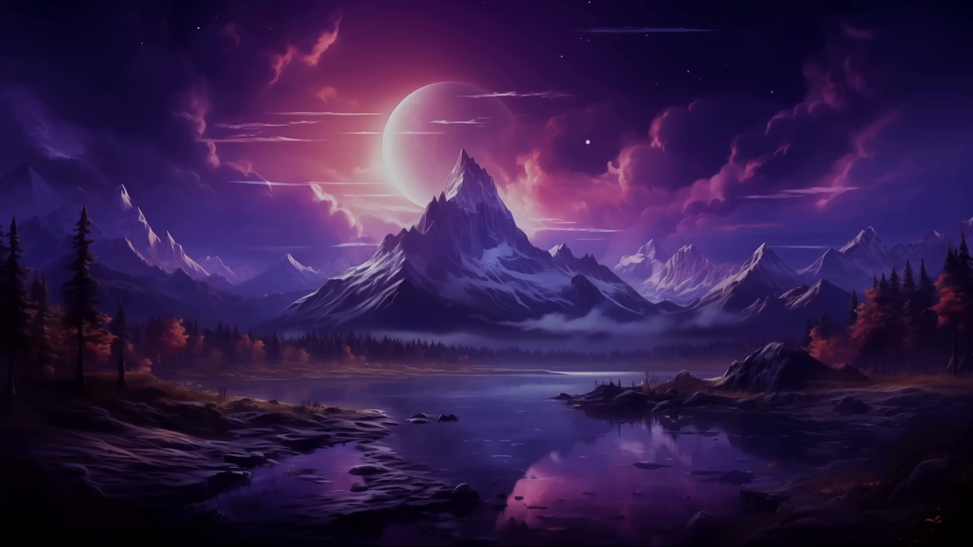